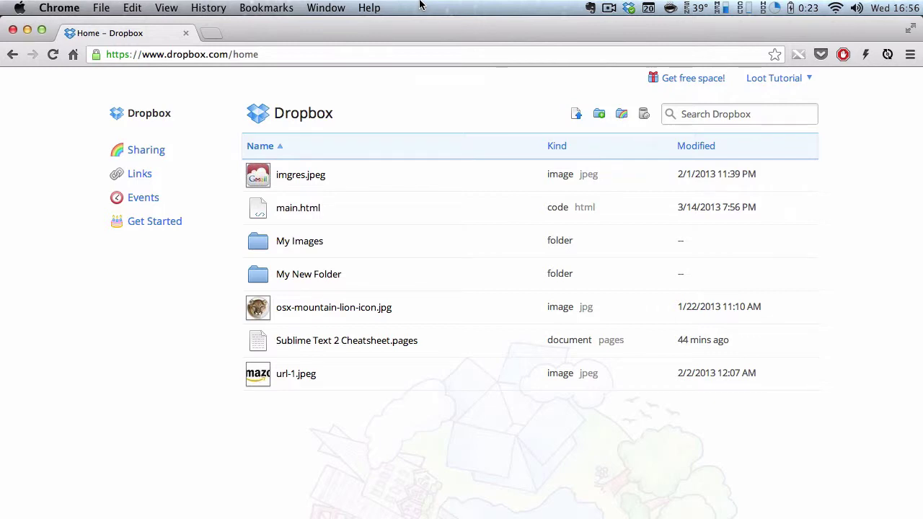
Step: Set up a new shared folder named "Shared Folder" from the Sharing page
left_click(151, 157)
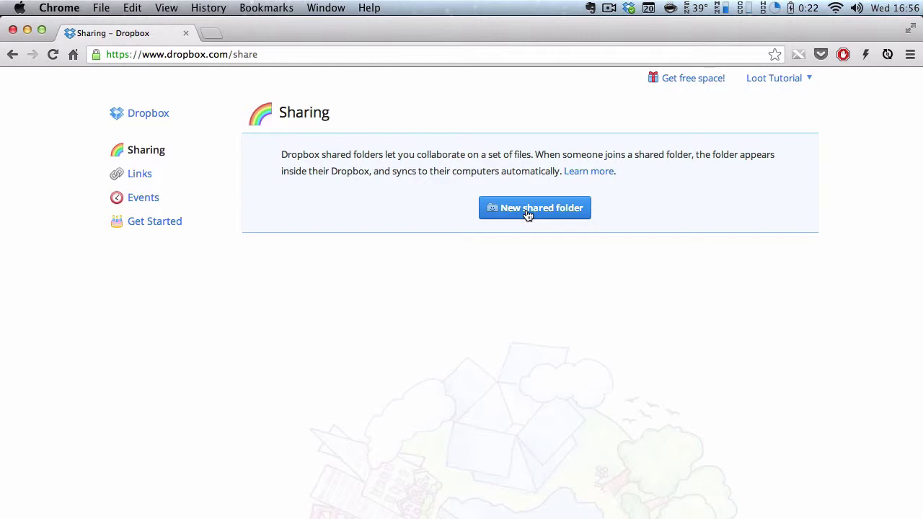
left_click(527, 210)
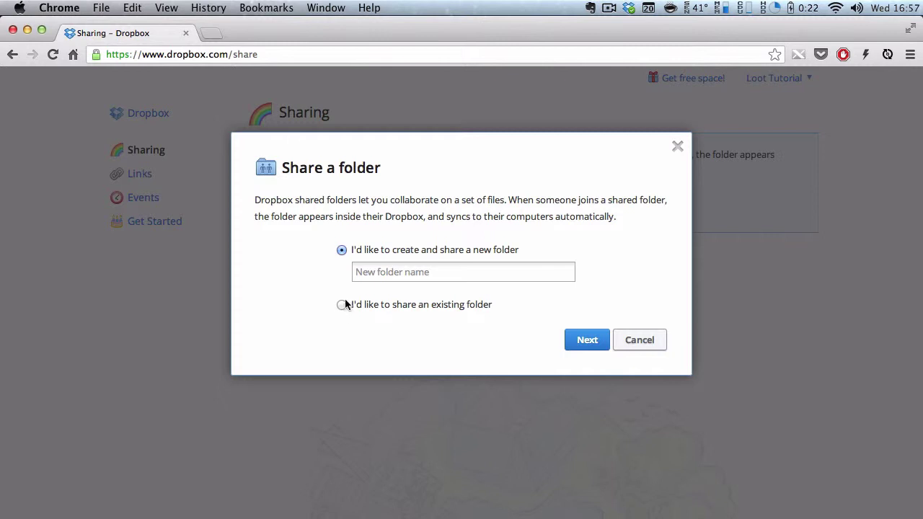
left_click(380, 273)
type("Shared Folder")
left_click(587, 342)
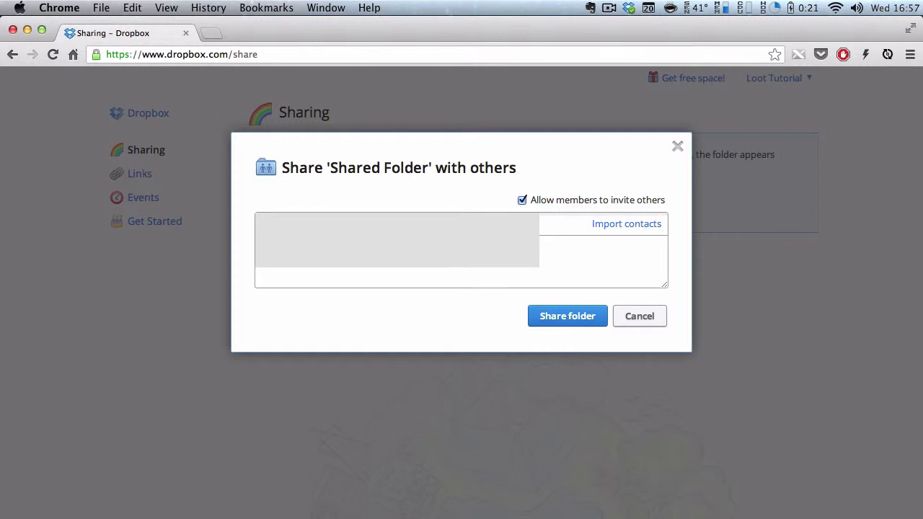
Step: Share the folder with the invitee's e-mail, including the message "Hey I would like to share a folder with you.", and dismiss the notification
left_click(444, 265)
type("Hey I would like to share a folder with you.")
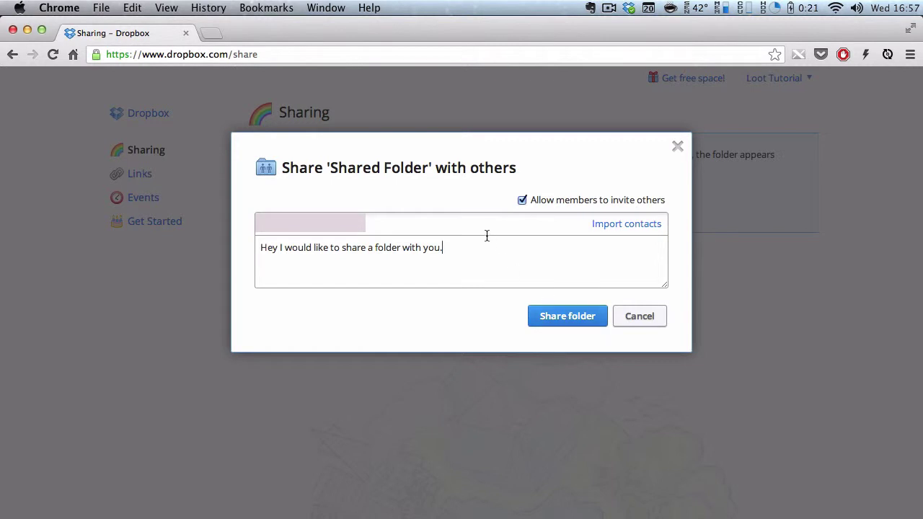
left_click(485, 226)
left_click(484, 244)
left_click(573, 316)
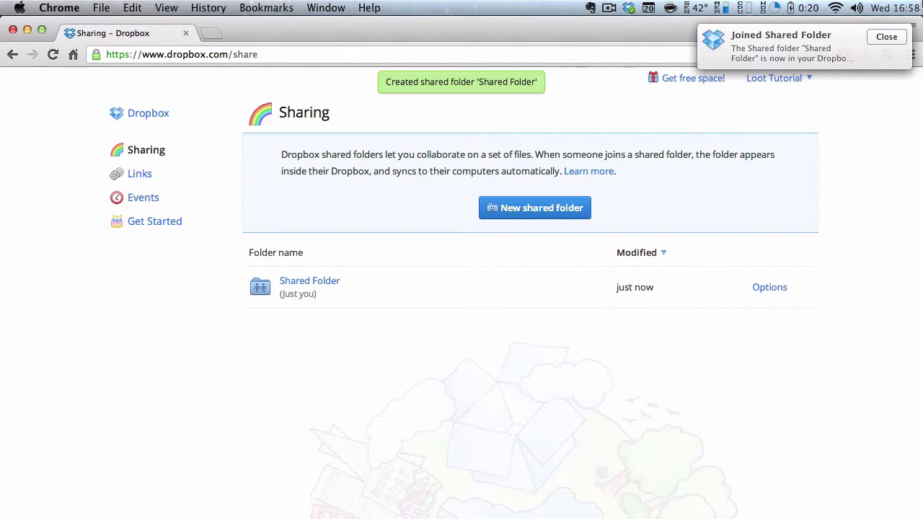
left_click(884, 37)
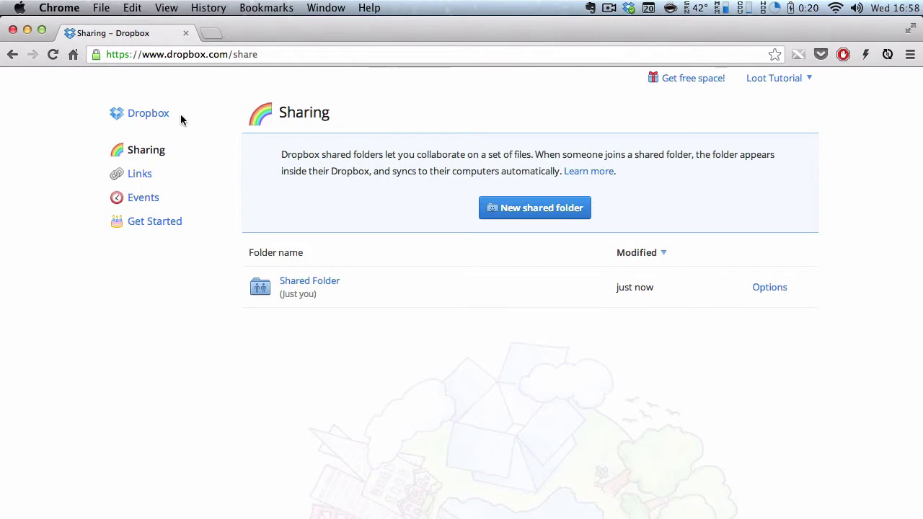
Step: Examine Shared Folder's contents, its entry on the Sharing page, and the actions available for it in the Dropbox file list
left_click(149, 116)
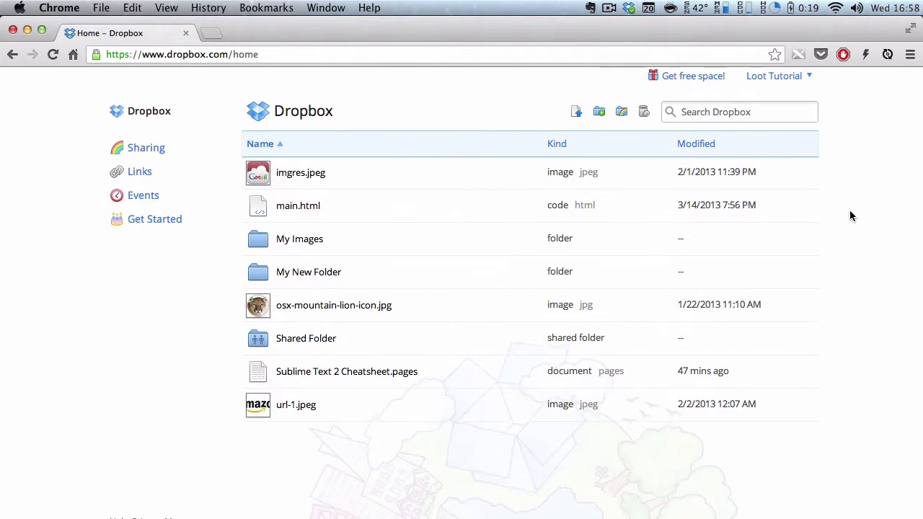
left_click(302, 343)
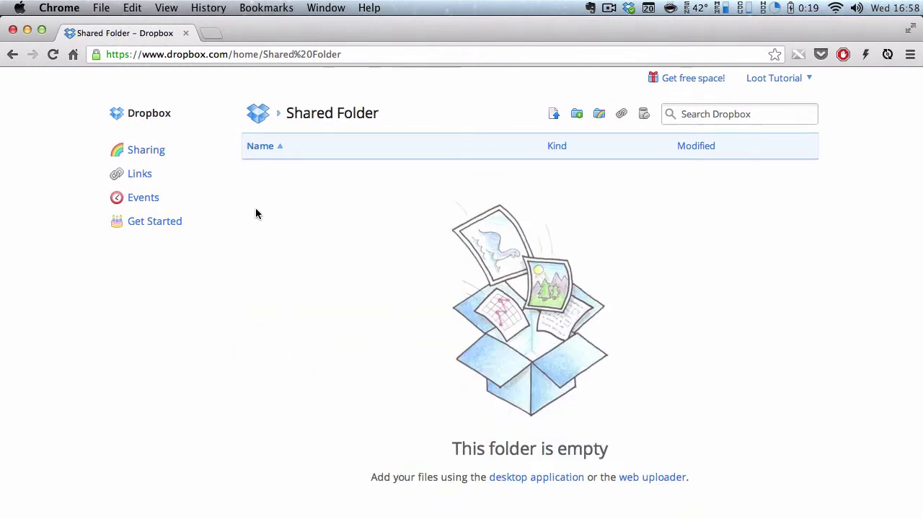
left_click(147, 152)
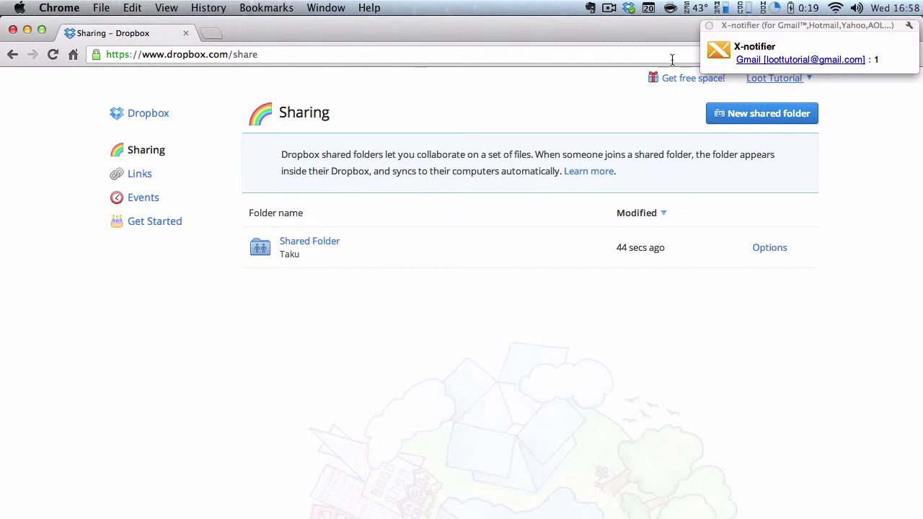
left_click(148, 116)
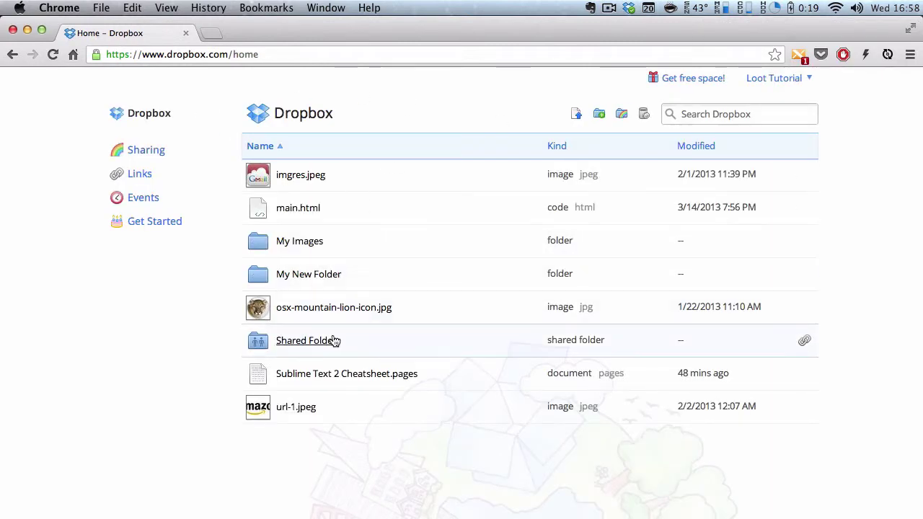
left_click(384, 348)
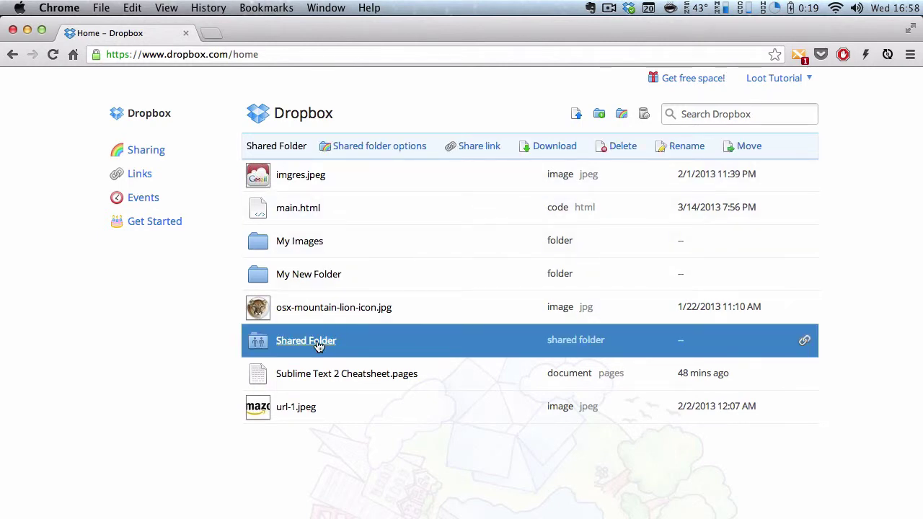
Step: Unshare Shared Folder through its sharing options and confirm
left_click(152, 156)
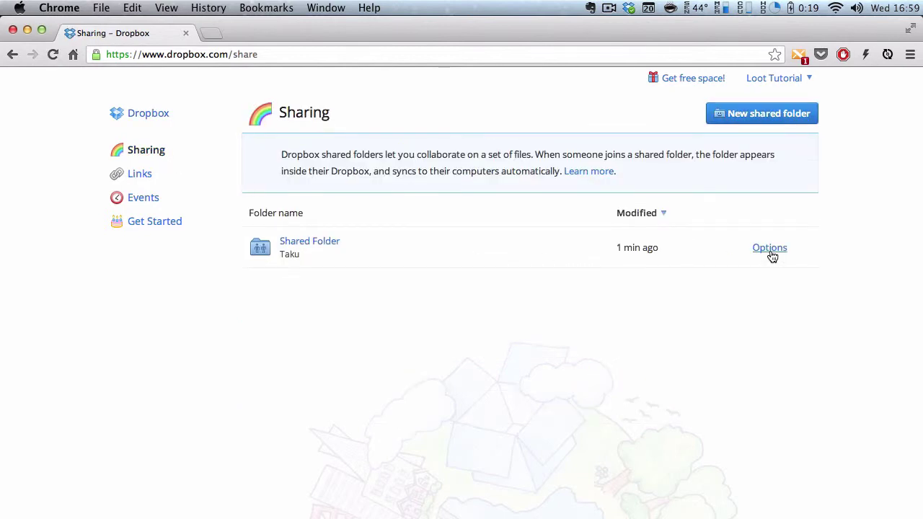
left_click(771, 251)
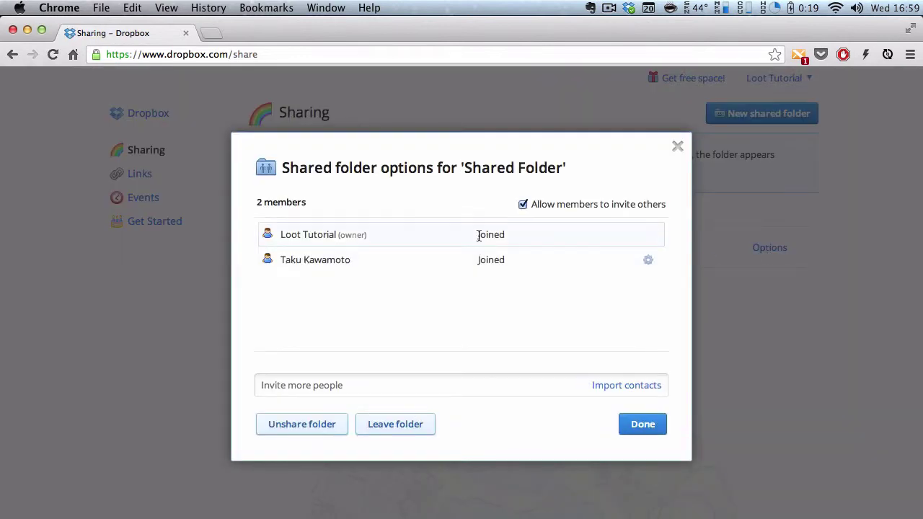
left_click(326, 427)
left_click(557, 292)
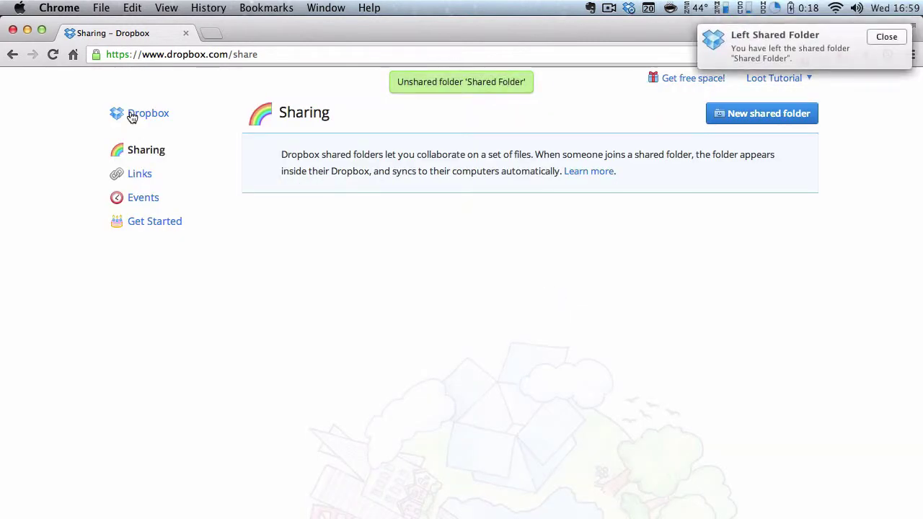
Step: Delete Shared Folder from the Dropbox home file list
left_click(137, 114)
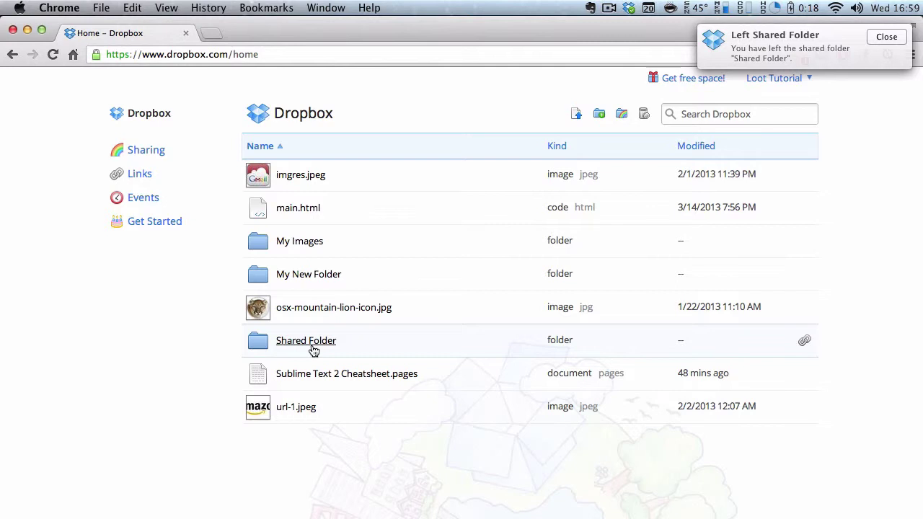
left_click(517, 343)
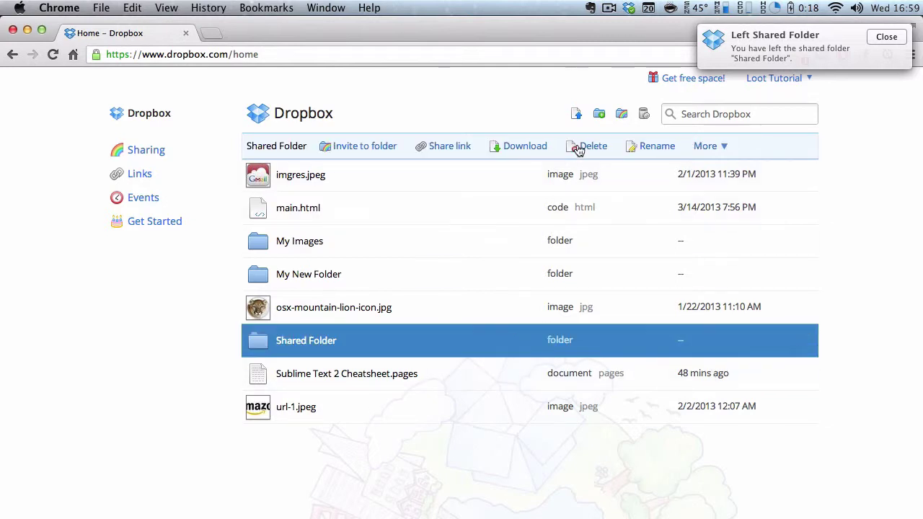
left_click(579, 147)
left_click(582, 235)
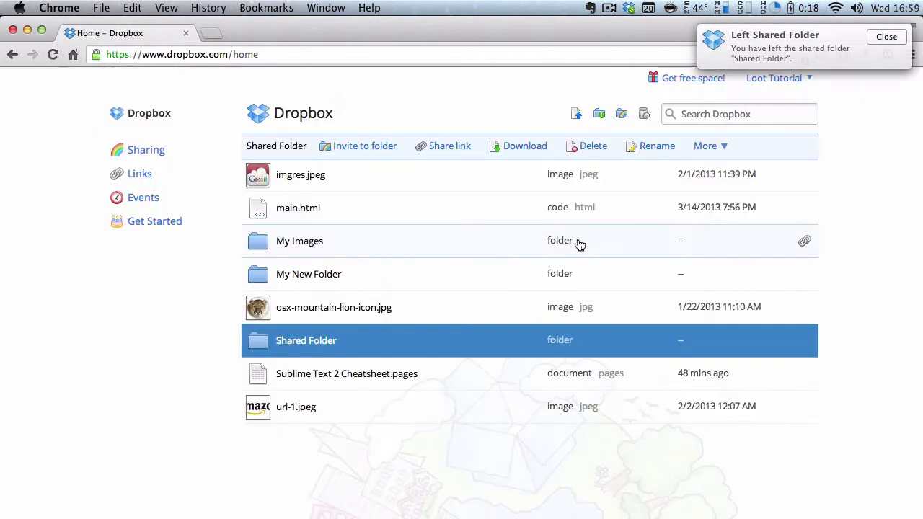
Step: Review the Sharing page and the contents of the My Images folder, returning to the Dropbox home list
left_click(152, 153)
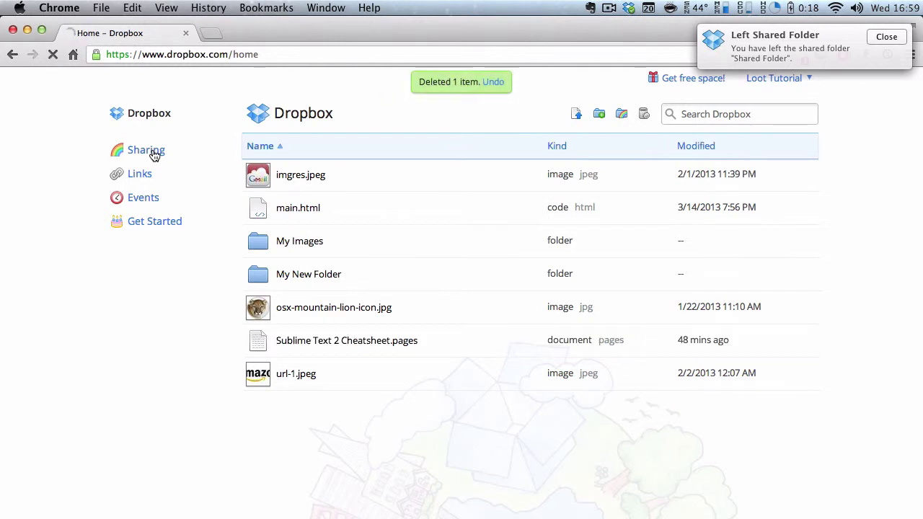
left_click(137, 115)
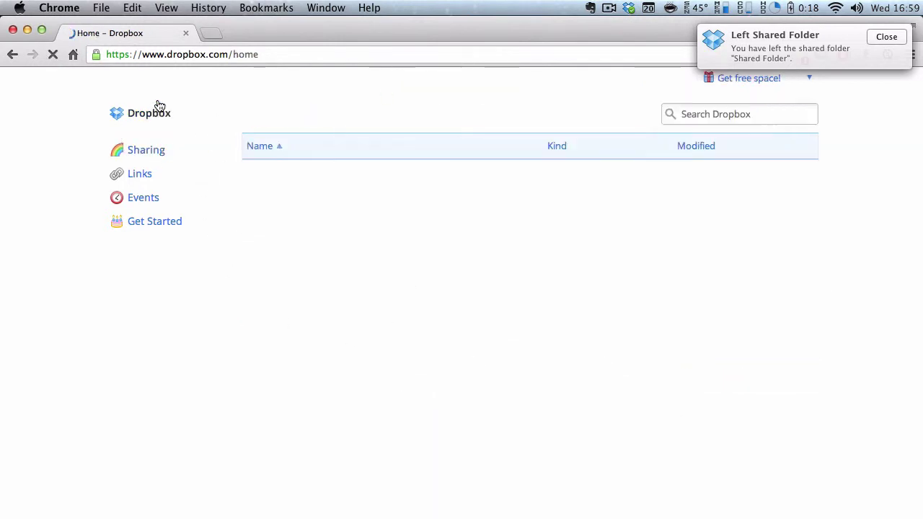
left_click(416, 250)
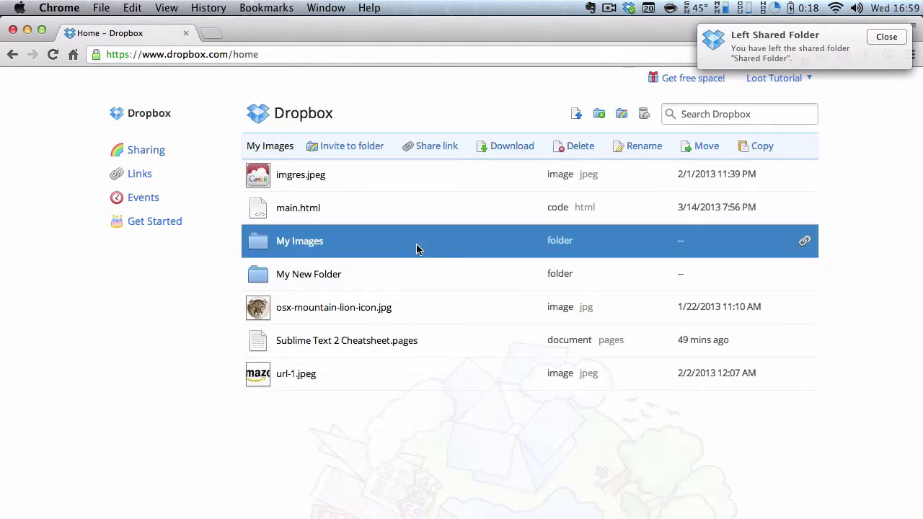
left_click(306, 241)
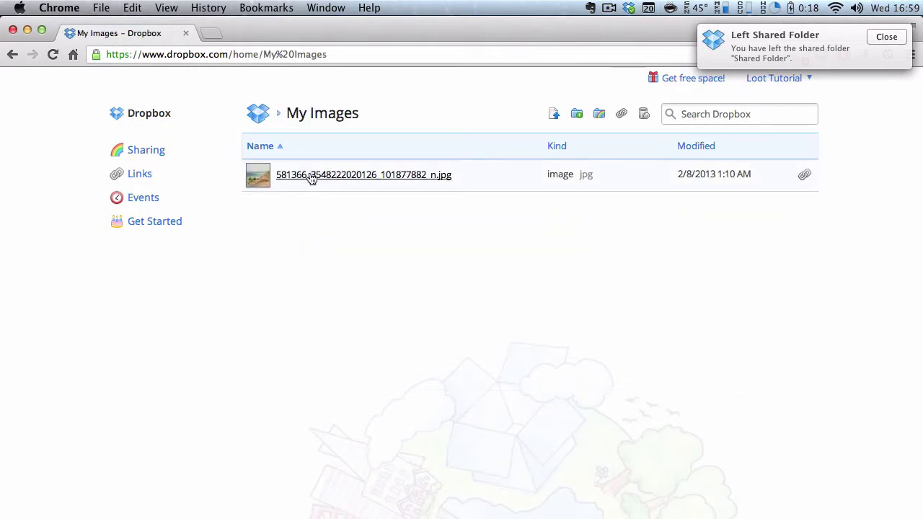
left_click(153, 118)
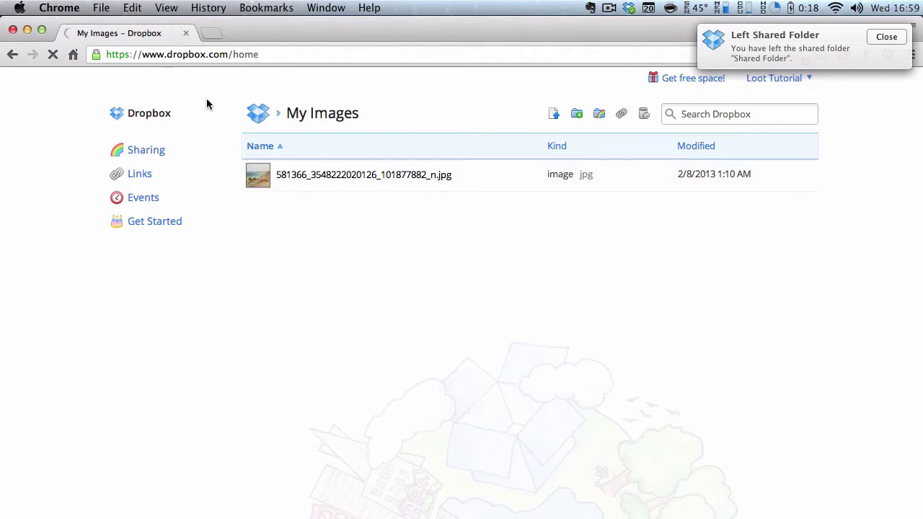
Step: Share the existing My Images folder with the invitee, letting members invite others, and dismiss the notifications
left_click(371, 245)
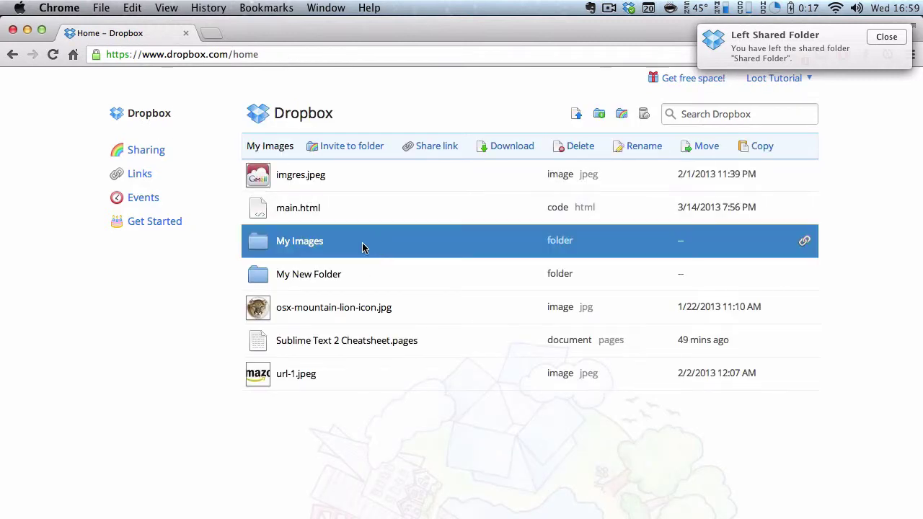
left_click(368, 147)
left_click(401, 224)
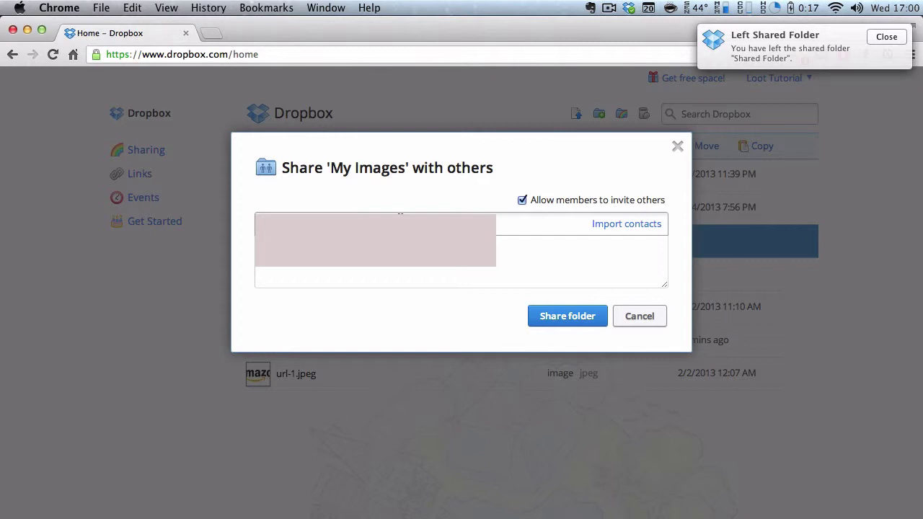
left_click(563, 320)
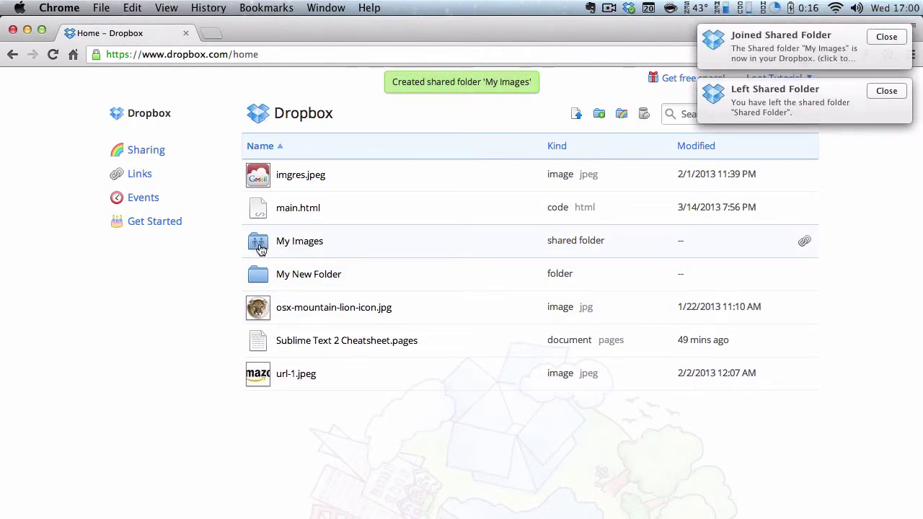
left_click(897, 41)
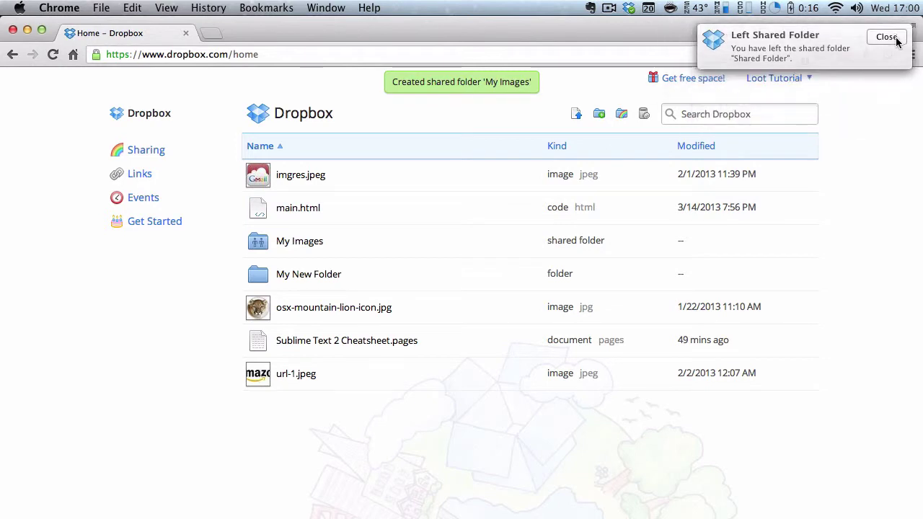
left_click(897, 41)
Step: View the image in the shared My Images folder and return to the Dropbox home list
left_click(309, 247)
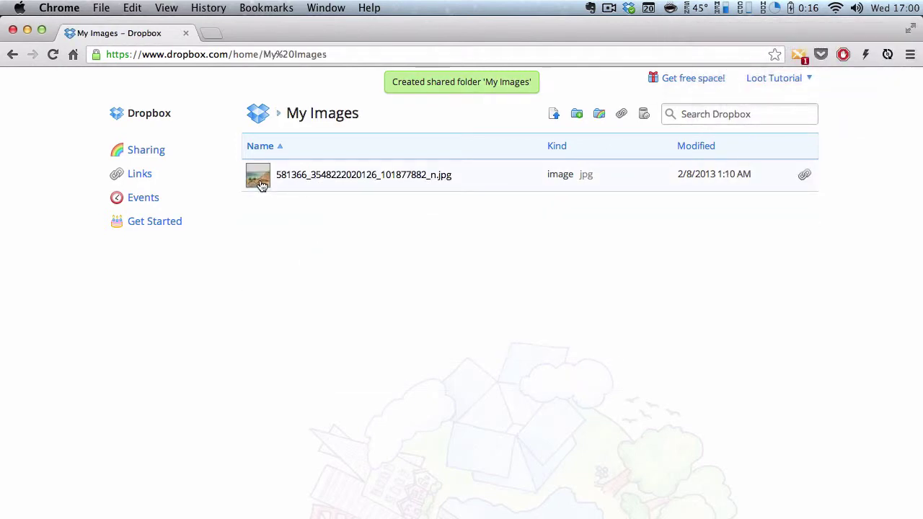
left_click(259, 181)
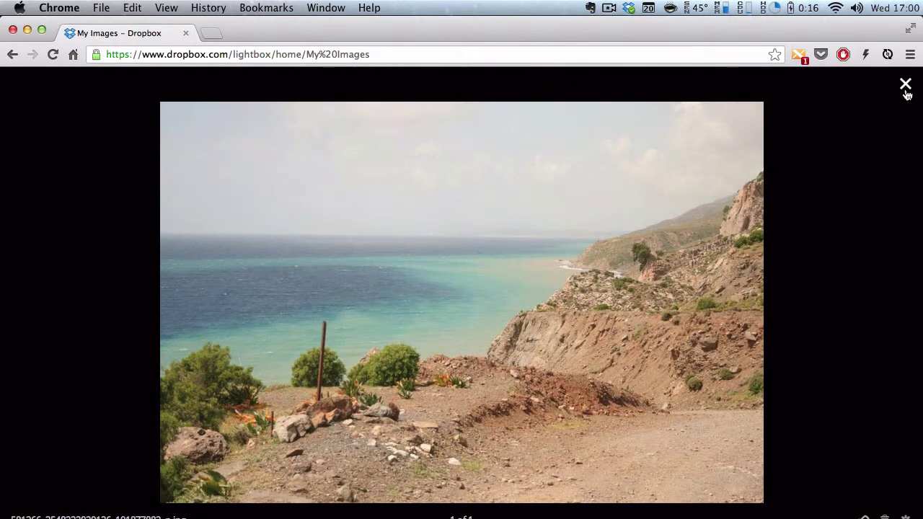
left_click(906, 85)
left_click(418, 230)
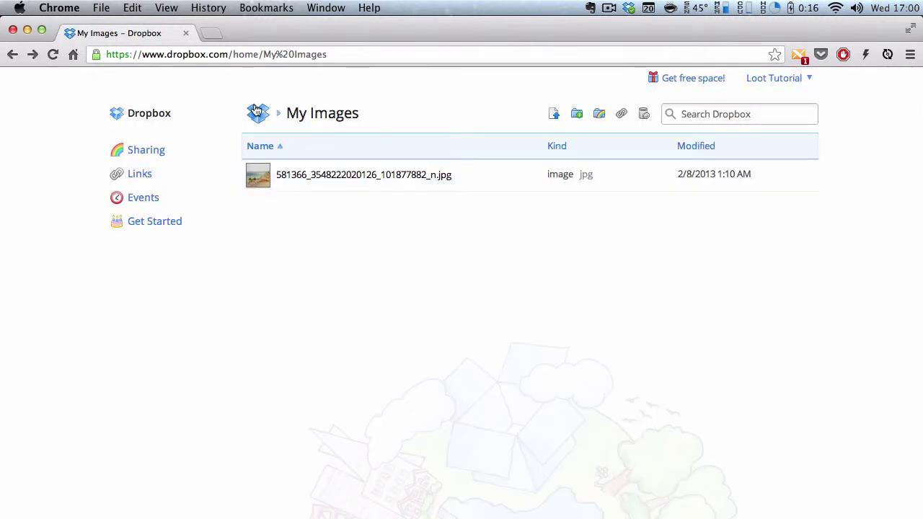
left_click(258, 111)
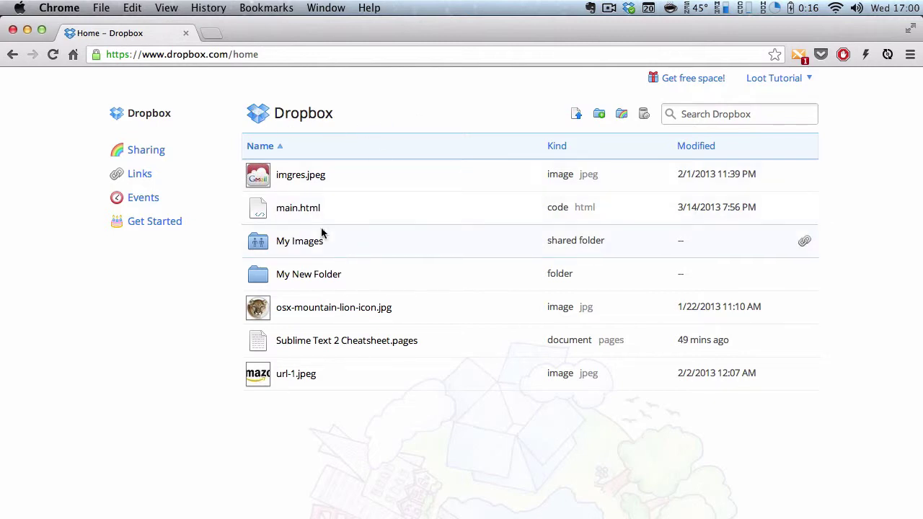
Step: Check the invitee's membership status in the shared folder options for My Images, reopening them for an update
left_click(343, 246)
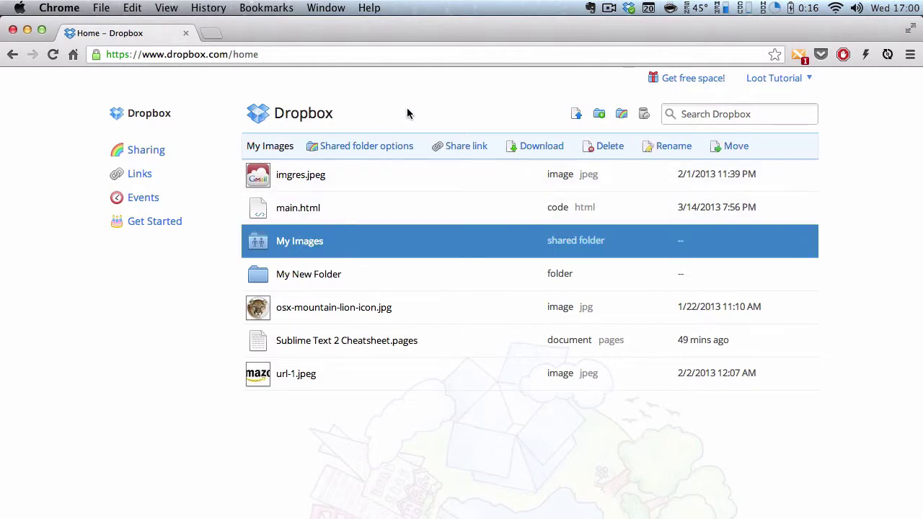
left_click(147, 151)
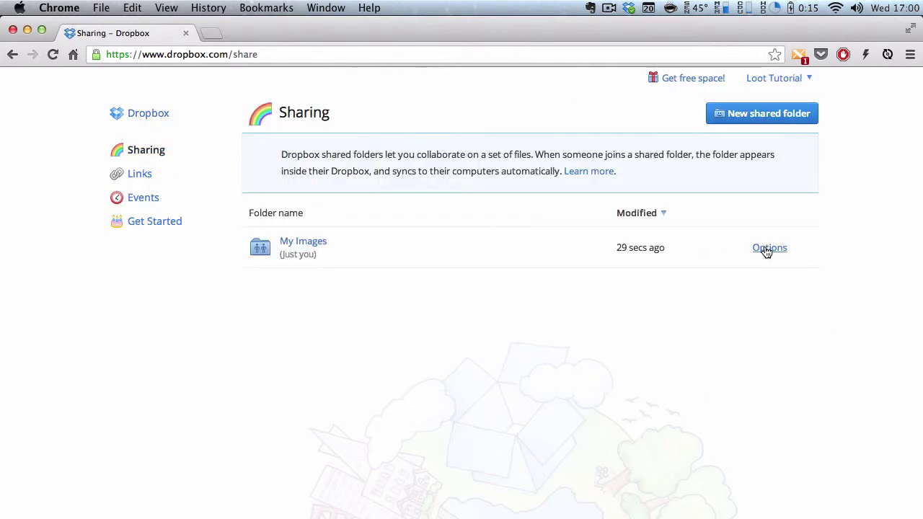
left_click(768, 248)
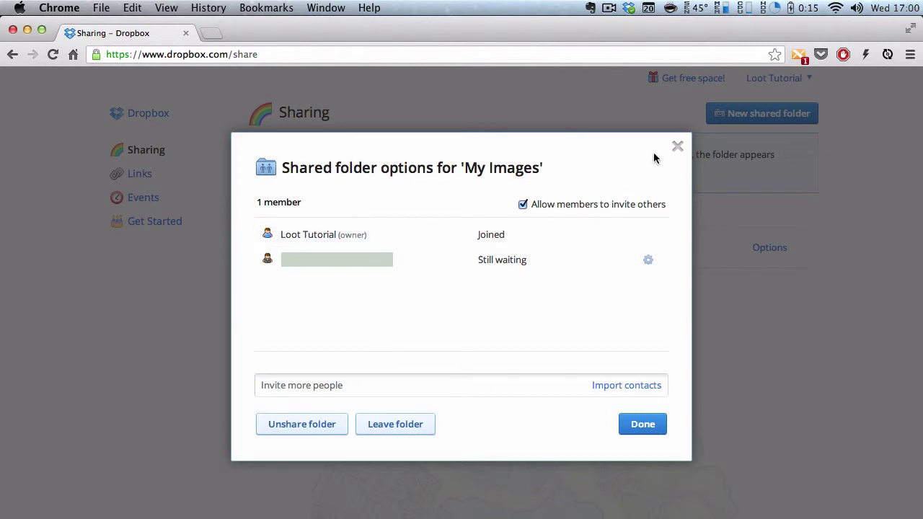
left_click(678, 148)
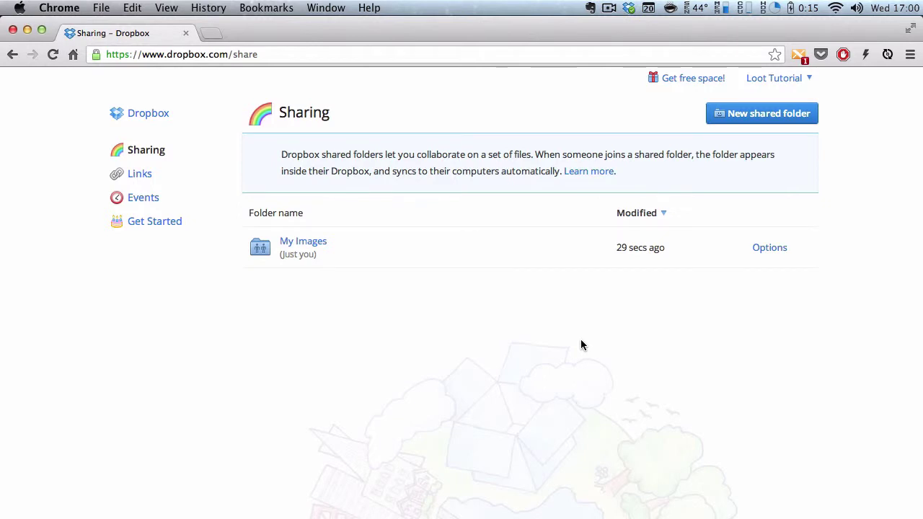
left_click(756, 250)
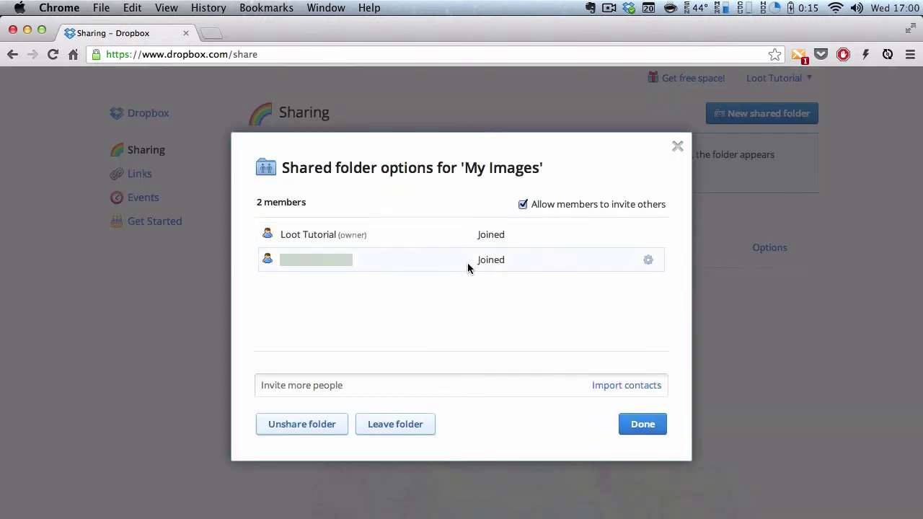
Step: Unshare the My Images folder without letting collaborators keep a copy, return to the Dropbox home list, and dismiss the notification
left_click(334, 431)
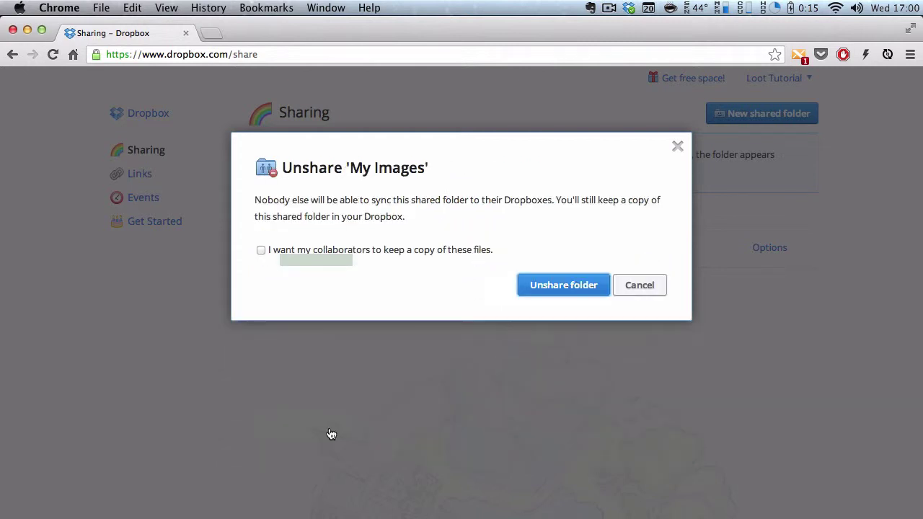
left_click(563, 295)
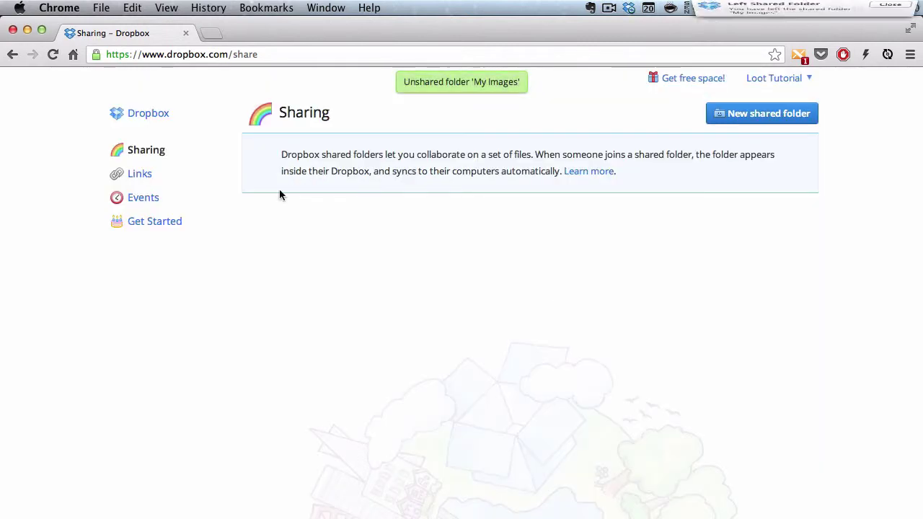
left_click(151, 114)
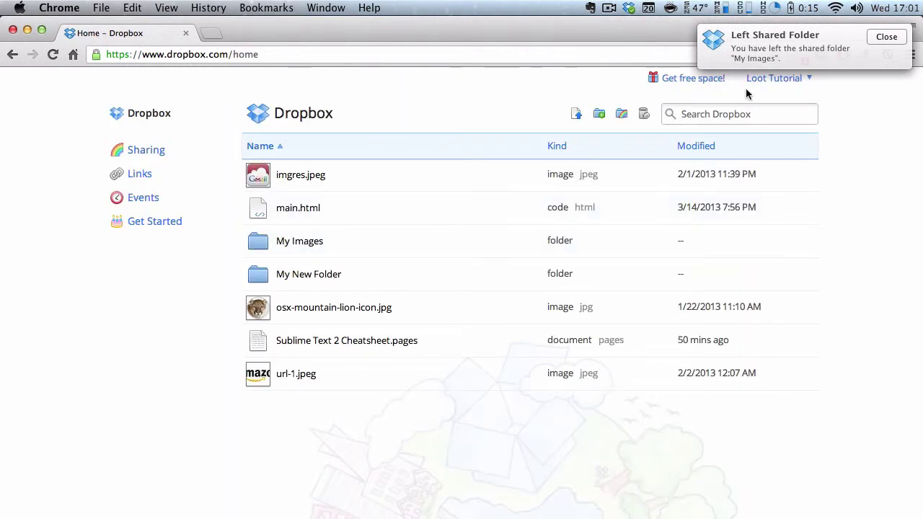
left_click(889, 37)
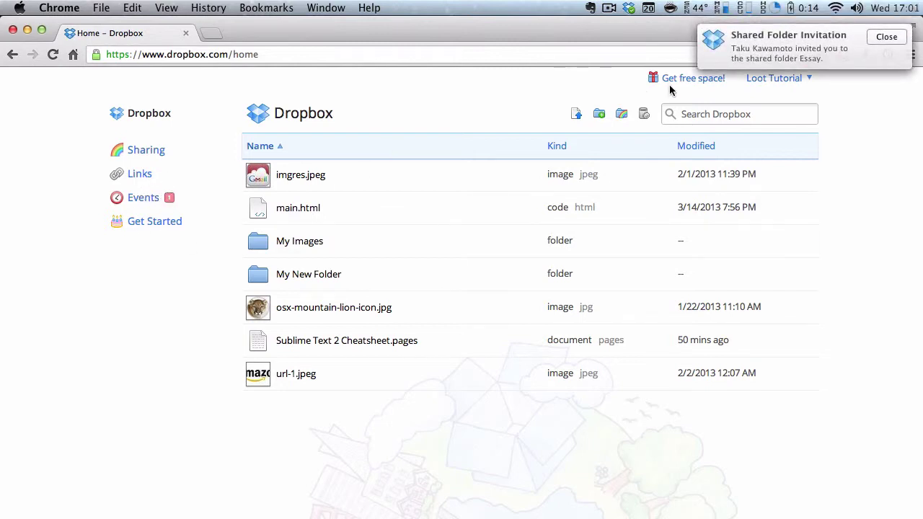
Step: Review the Essay folder invitation in Events, accept it through the Sharing page, and return to the Dropbox home list
left_click(886, 37)
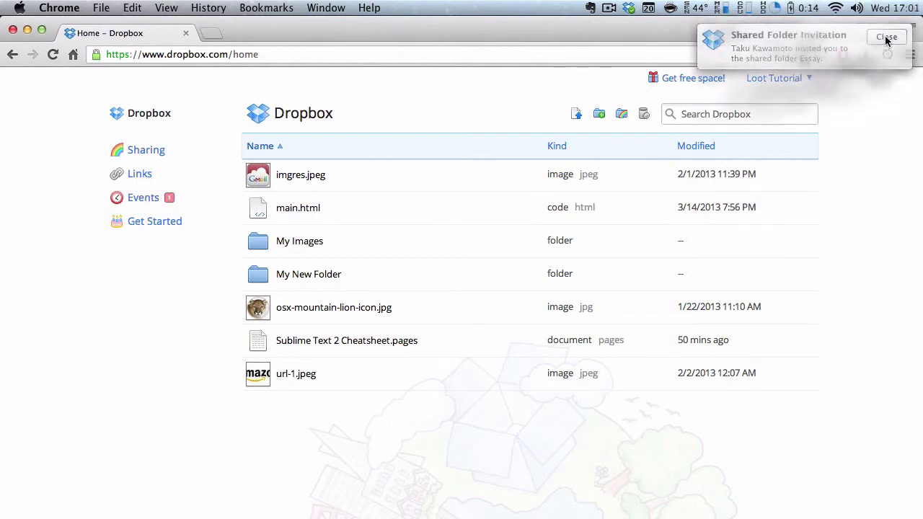
left_click(148, 199)
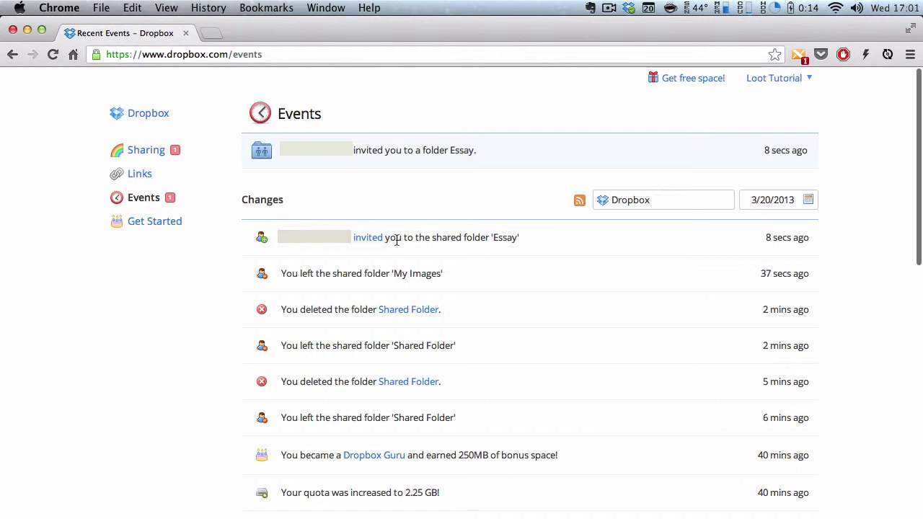
left_click(143, 155)
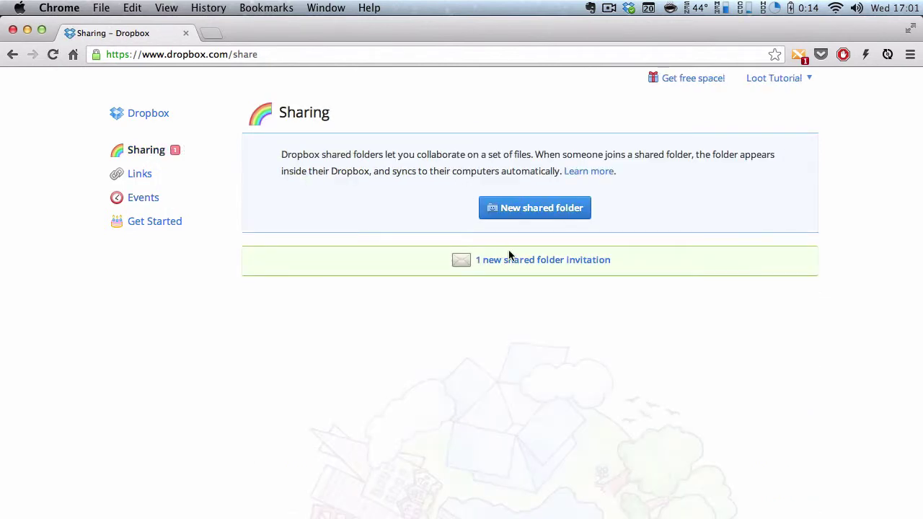
left_click(520, 261)
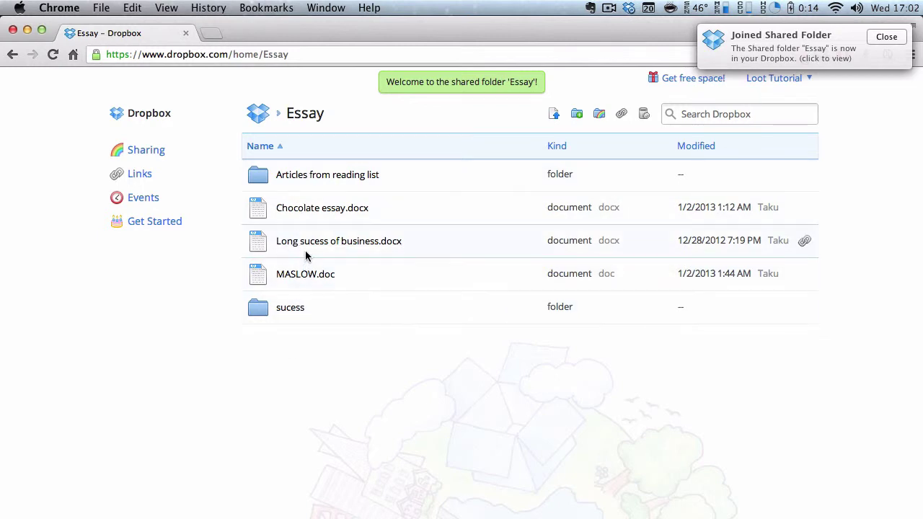
left_click(260, 114)
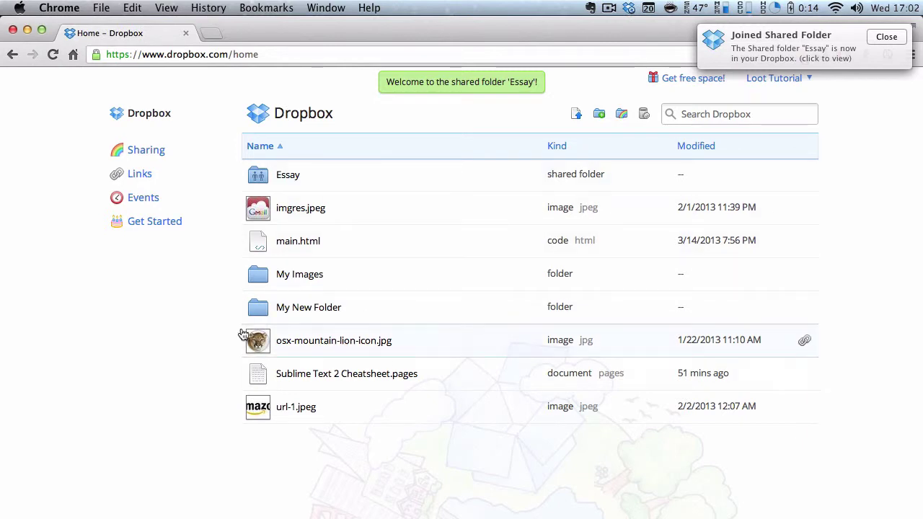
left_click(887, 36)
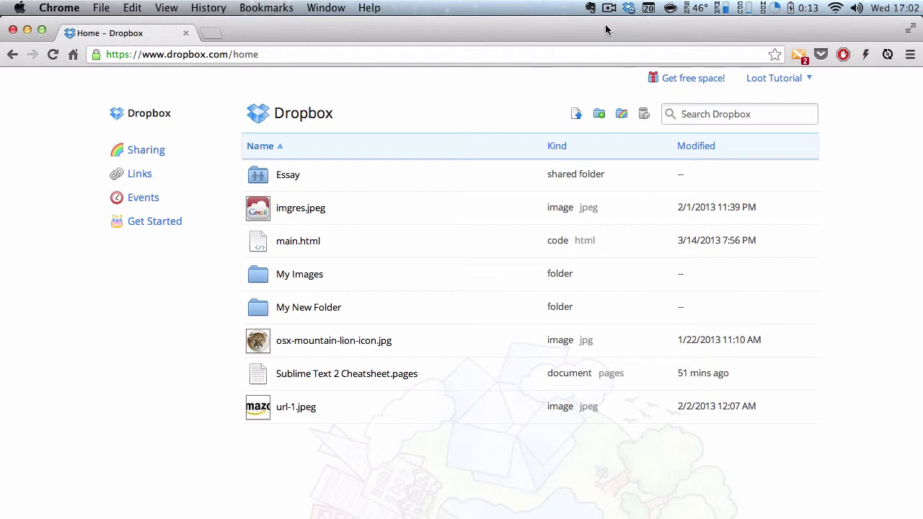
Step: Open the local Dropbox folder in Finder, view the contents of the shared Essay folder, and return to the Dropbox folder
left_click(629, 8)
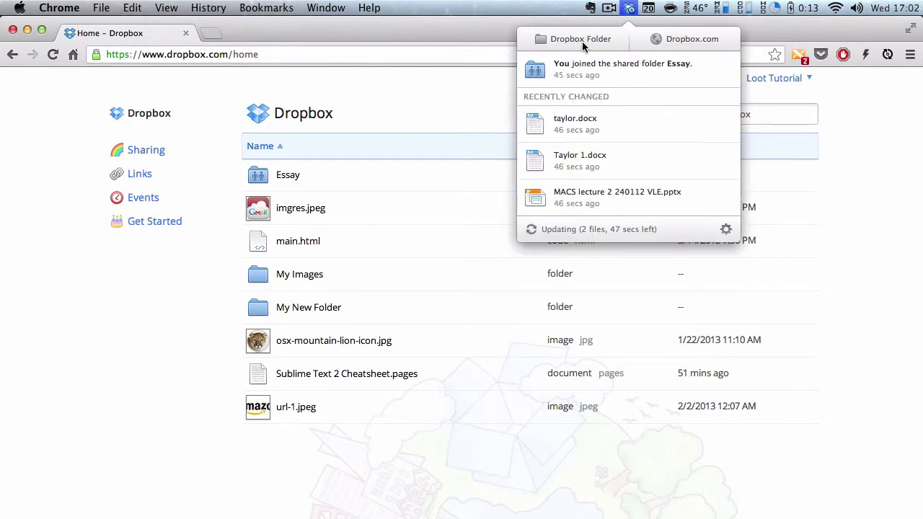
left_click(583, 41)
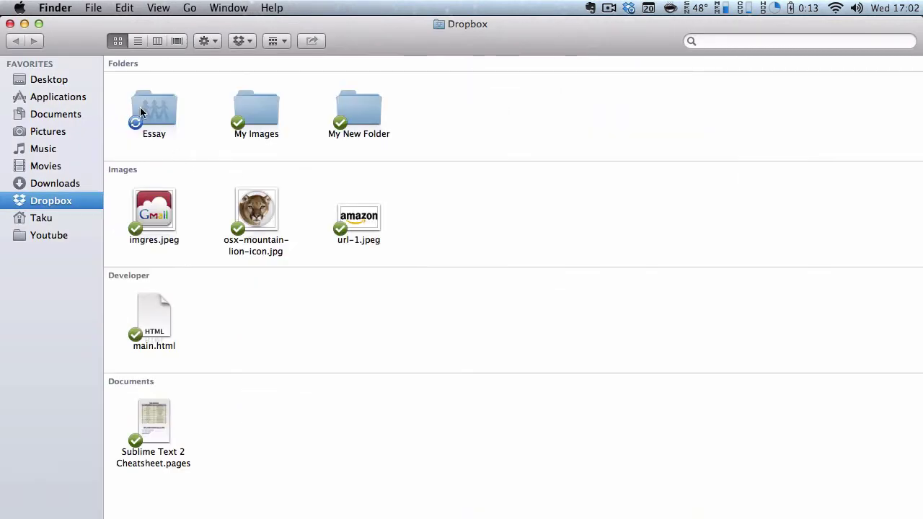
double_click(164, 112)
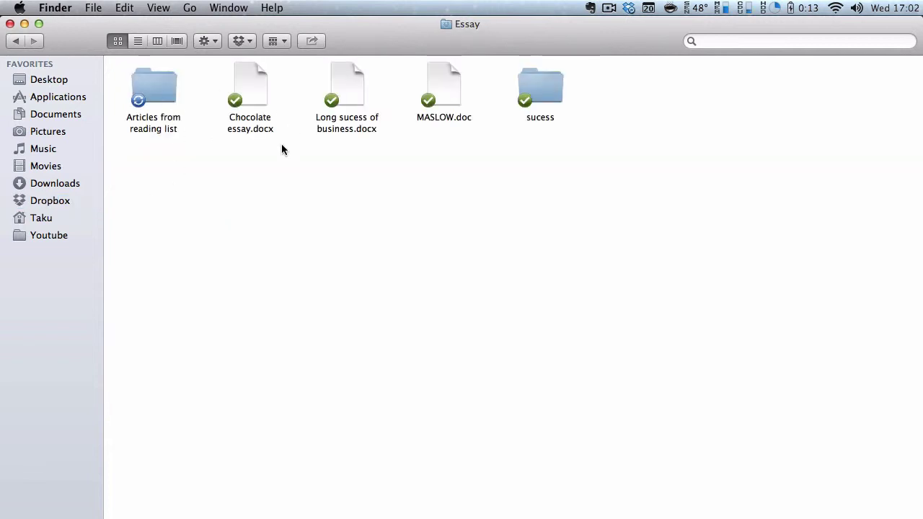
left_click(16, 40)
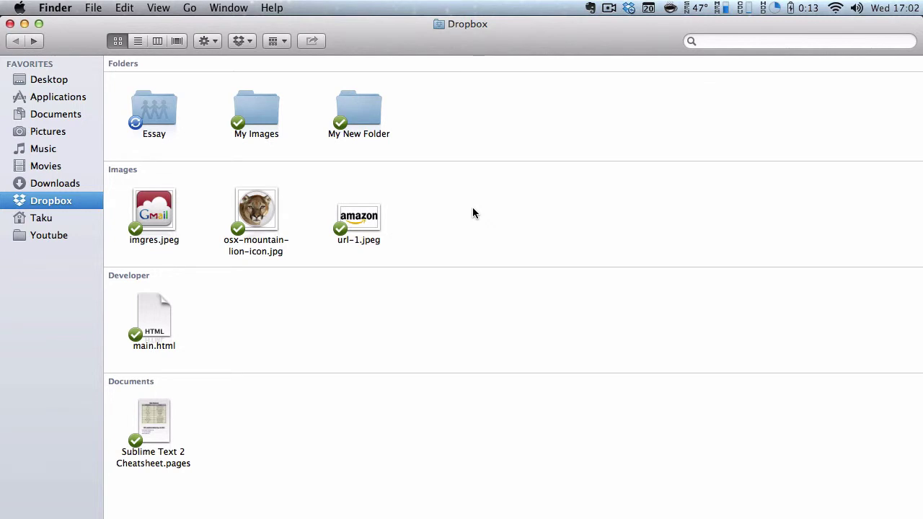
Step: Switch back to Dropbox in Chrome and open the shared Essay folder
key("super+Tab")
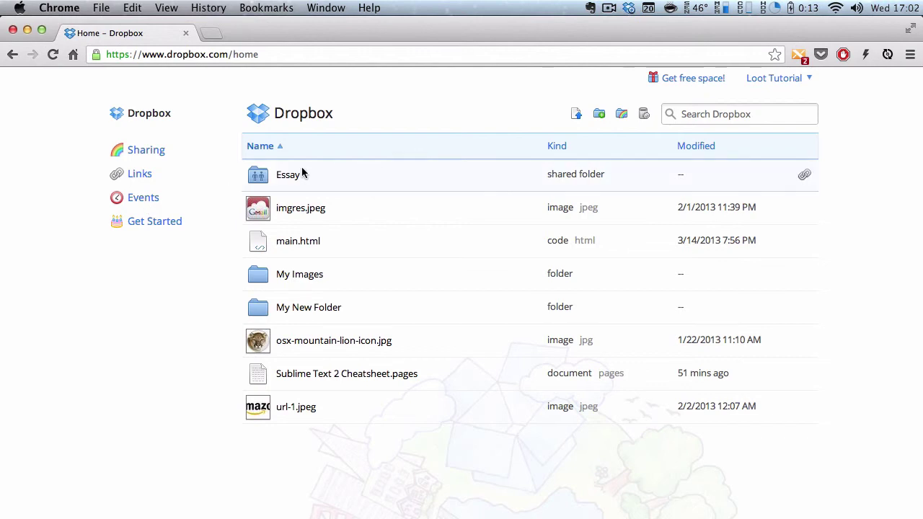
double_click(344, 177)
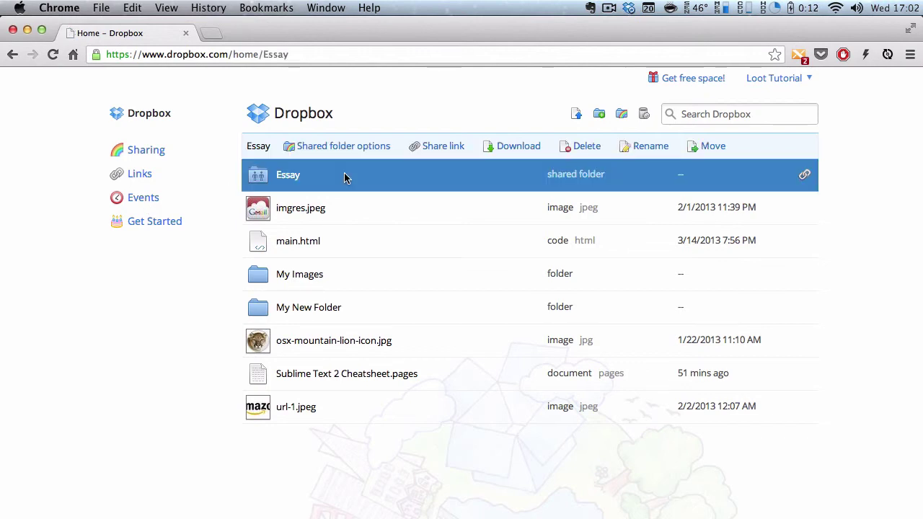